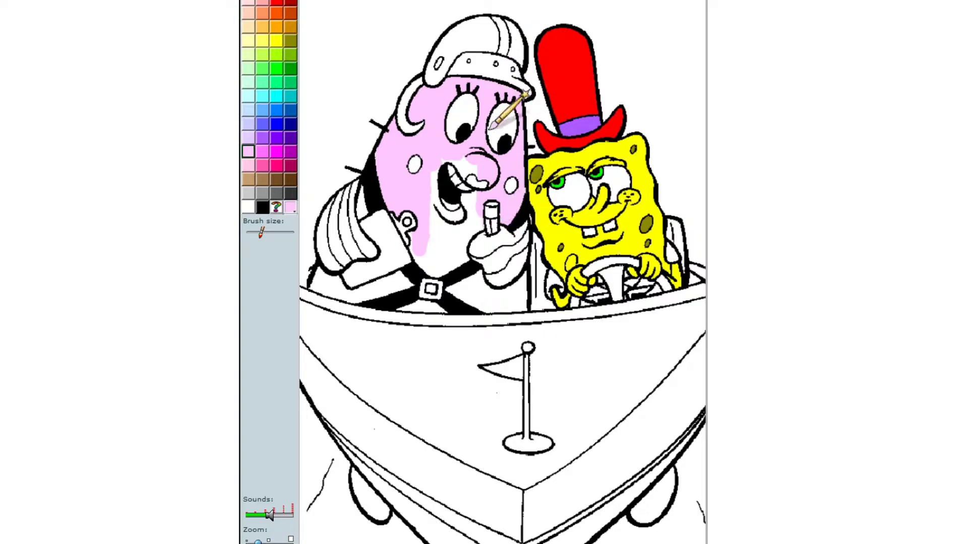
- Finish the helmeted passenger's face in light pink, with red lips and tongue and orange spots on both cheeks
mouse_move(455, 180)
left_mouse_down()
mouse_move(443, 234)
mouse_move(405, 271)
mouse_move(419, 245)
mouse_move(434, 283)
mouse_move(470, 182)
mouse_move(453, 242)
mouse_move(475, 216)
mouse_move(406, 245)
left_mouse_up()
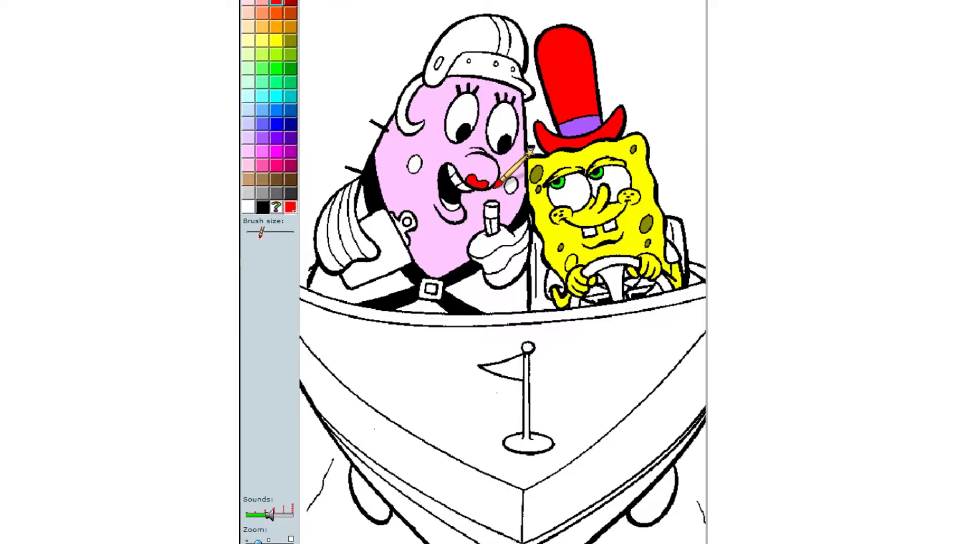
left_click(477, 182)
left_click(442, 203)
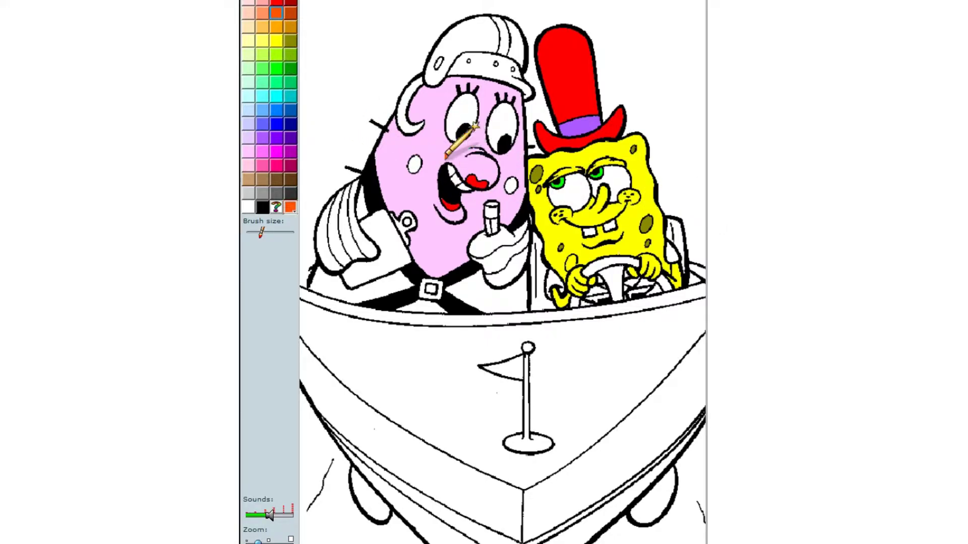
left_click(414, 164)
left_click(510, 186)
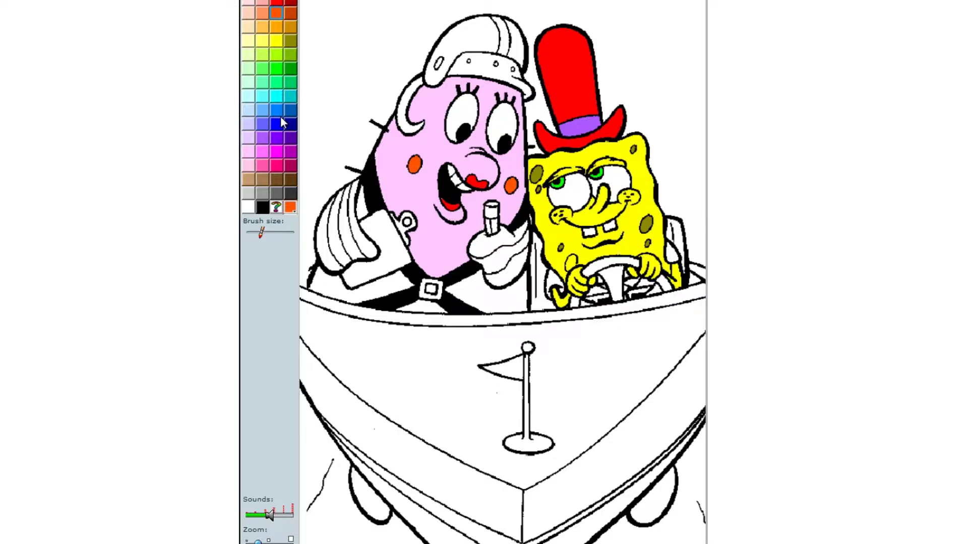
- Paint alternate stripes on both of the passenger's hands purple
left_click(258, 135)
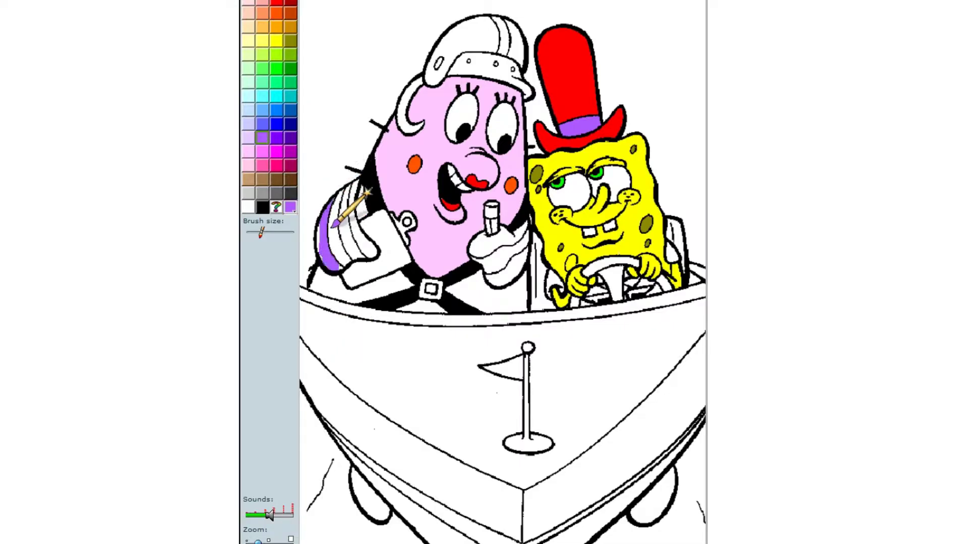
left_click(325, 237)
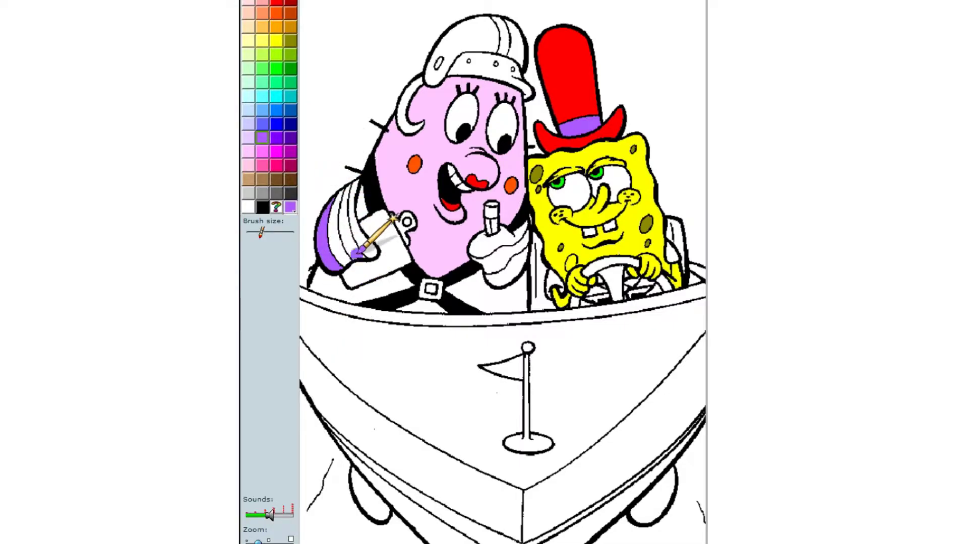
left_click(348, 221)
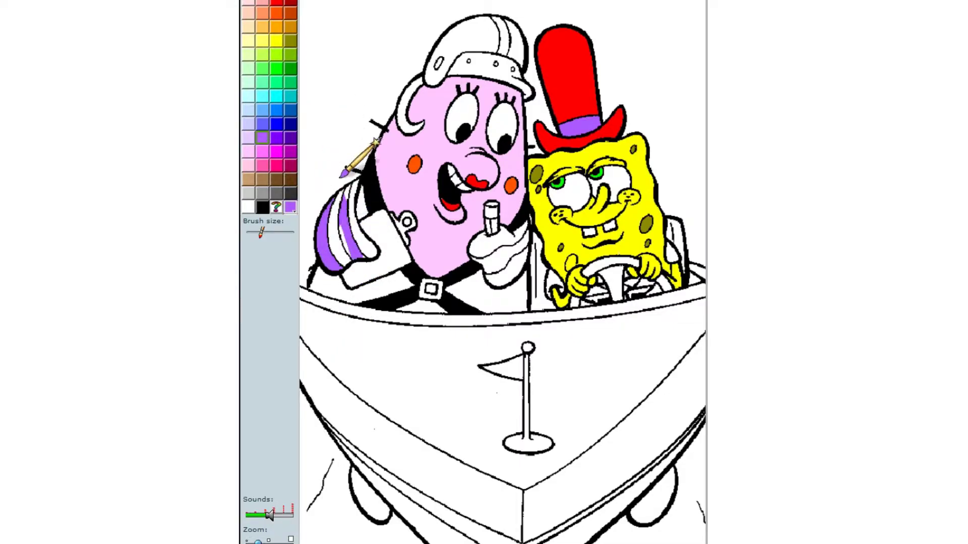
left_click(504, 260)
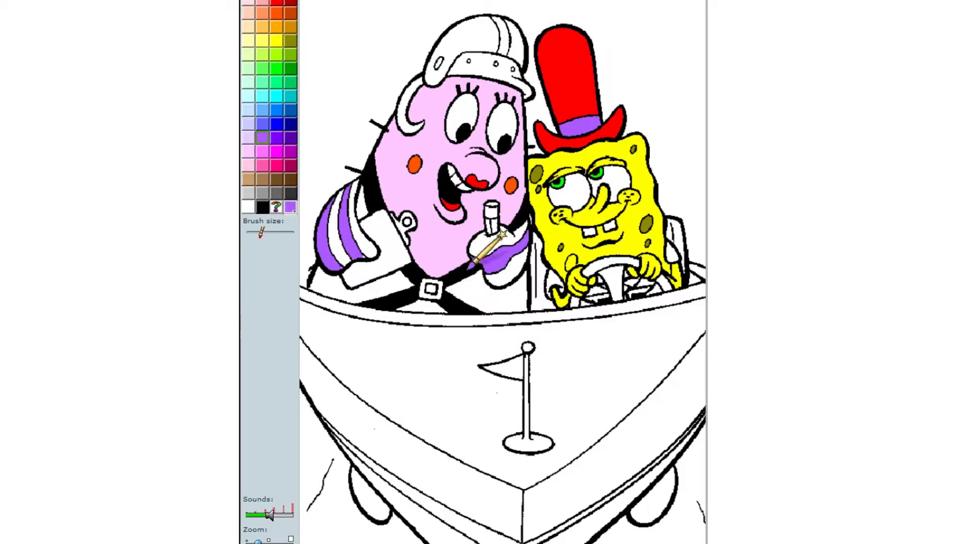
- Paint the remaining white stripes on both of the passenger's hands pale lavender blue
left_click(253, 126)
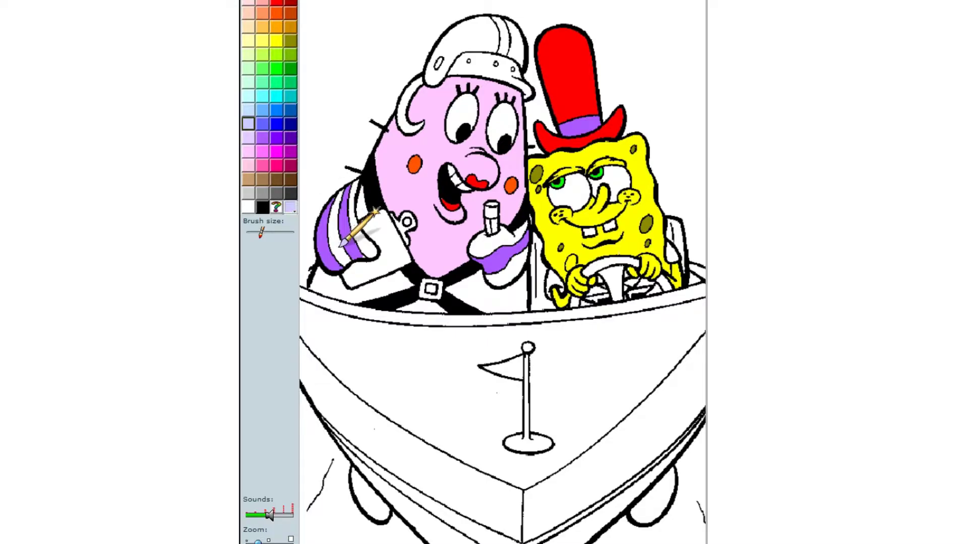
left_click(376, 244)
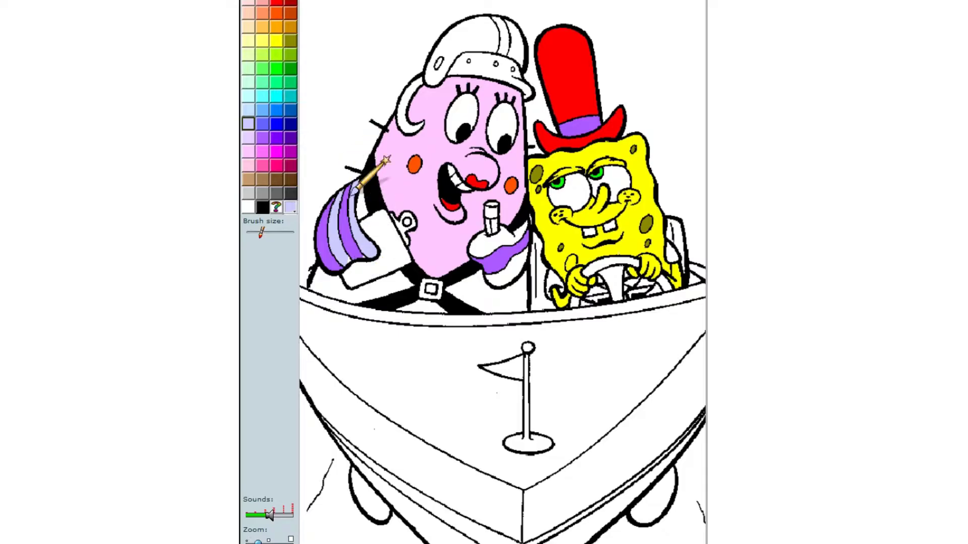
left_click(482, 244)
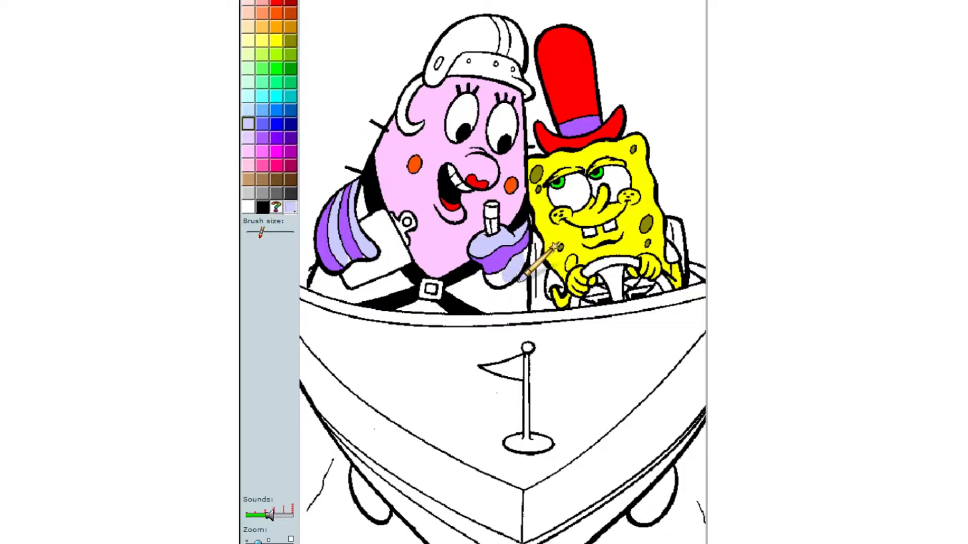
left_click(488, 267)
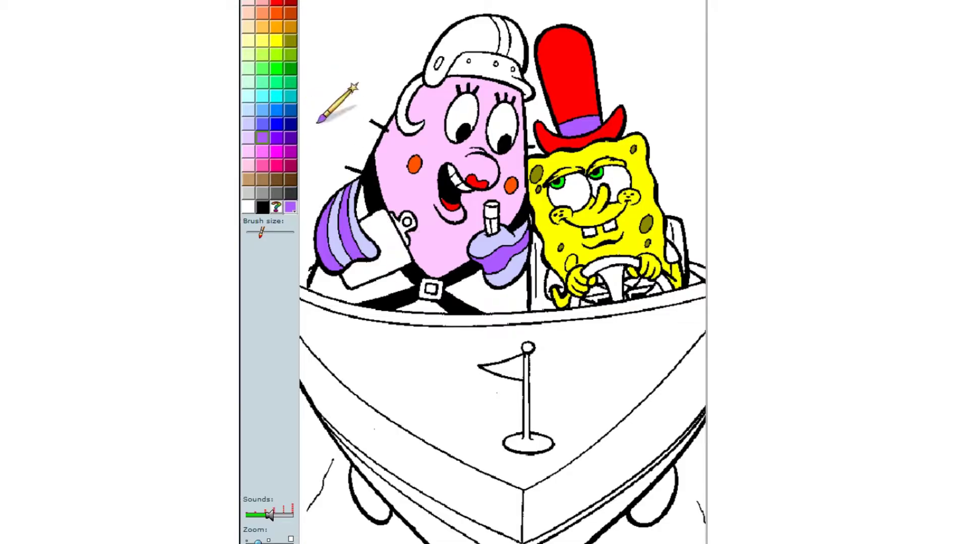
- Paint the passenger's lower body around the black straps light pink
left_click(254, 150)
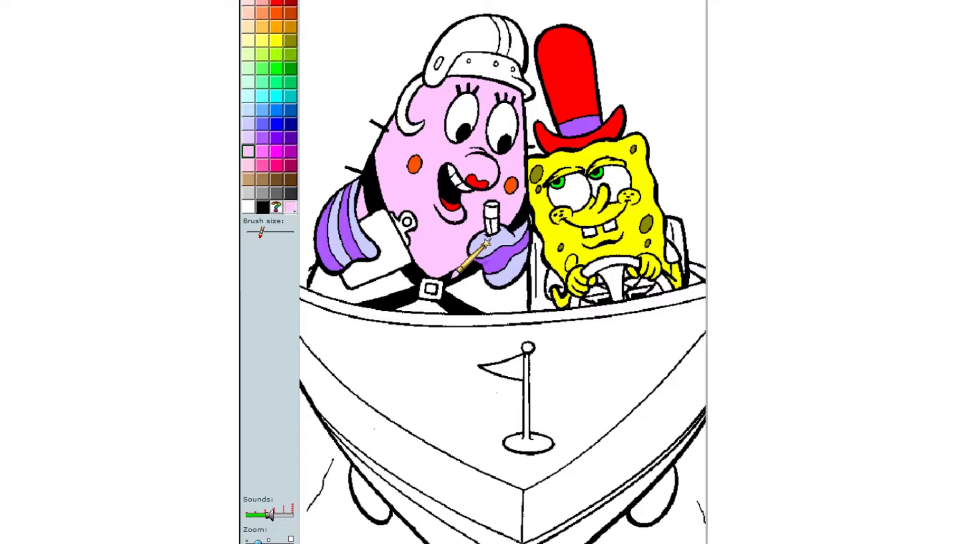
left_click(314, 297)
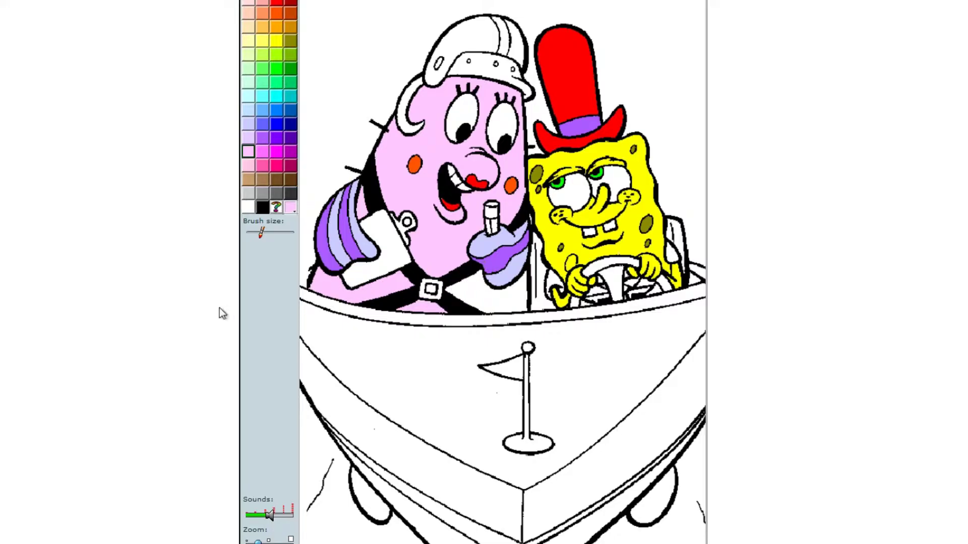
left_click(520, 295)
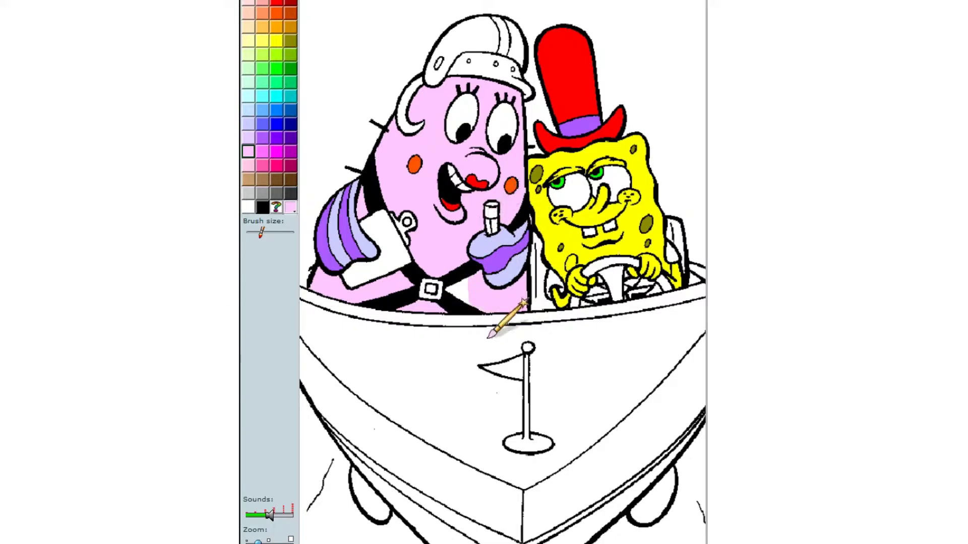
left_click(479, 302)
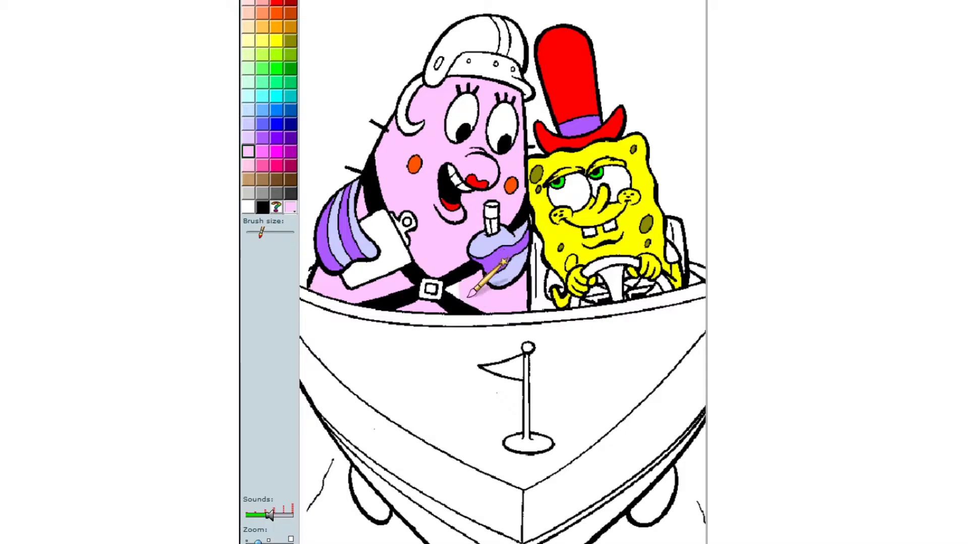
- Color the strap buckle yellow and its center light pink
left_click(277, 41)
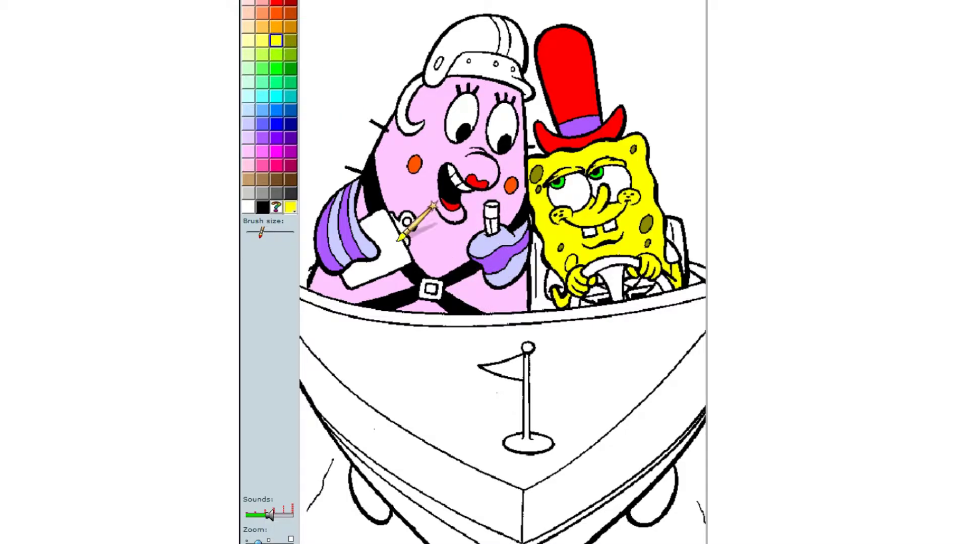
left_click(427, 288)
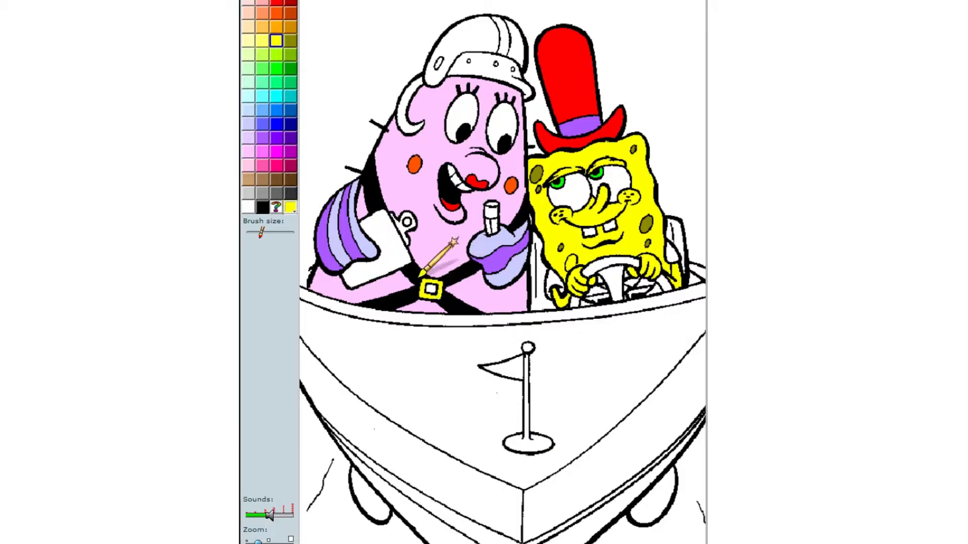
left_click(248, 153)
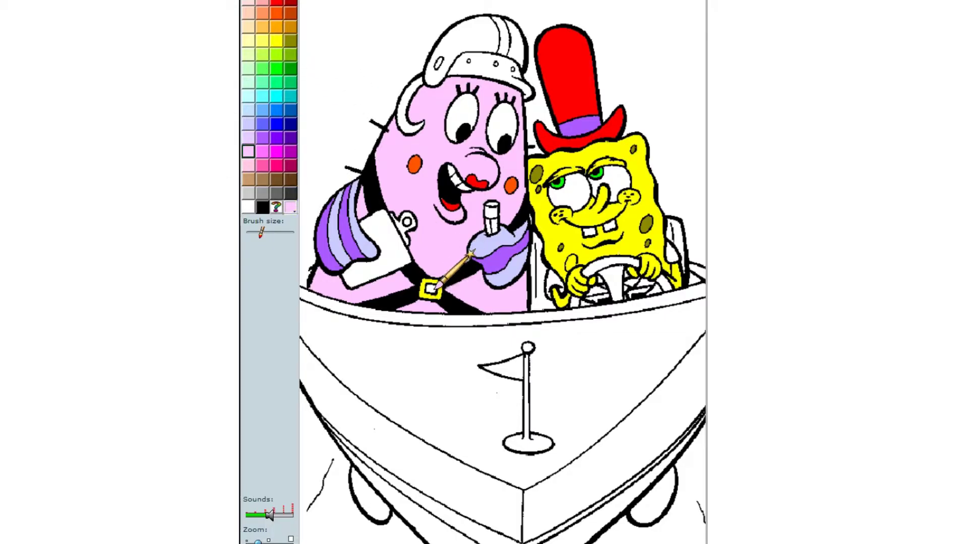
- Color the passenger's clipboard golden brown and its clip yellow
left_click(291, 27)
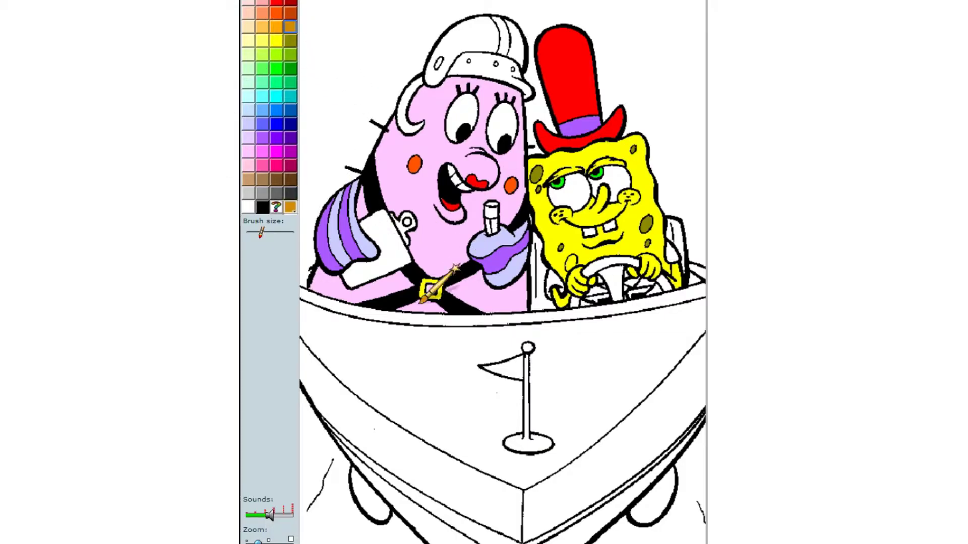
left_click(396, 240)
left_click(371, 250)
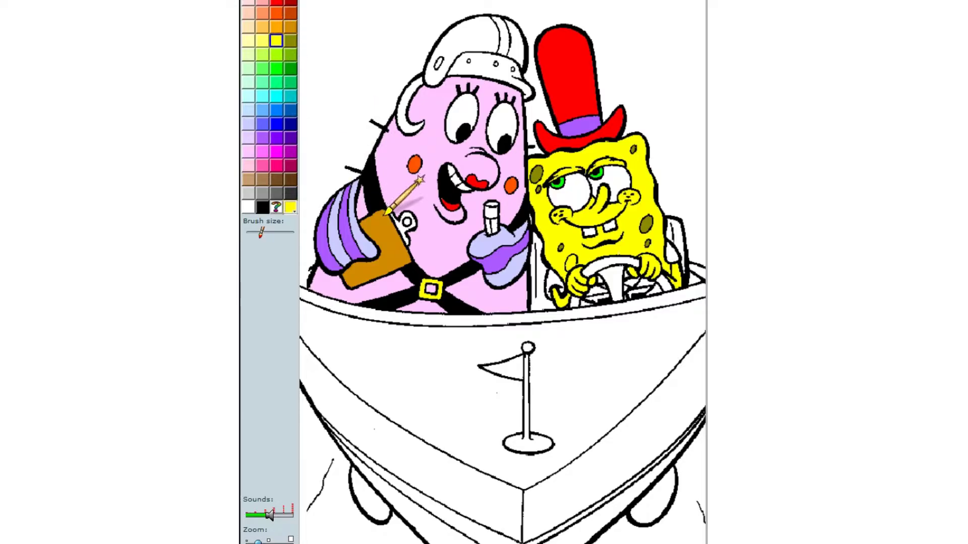
left_click(406, 222)
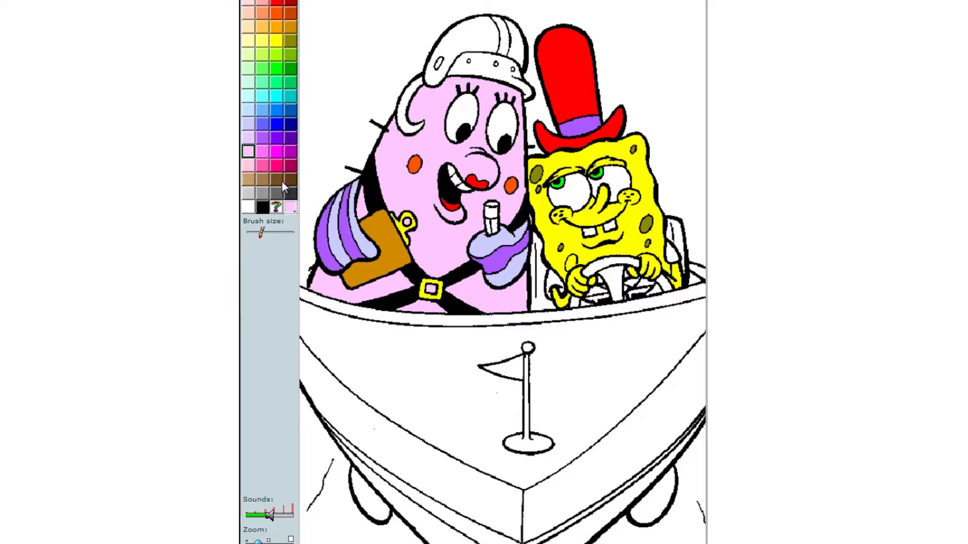
- Color the passenger's pencil with a dark orange side, an orange side and a light gray end
left_click(291, 11)
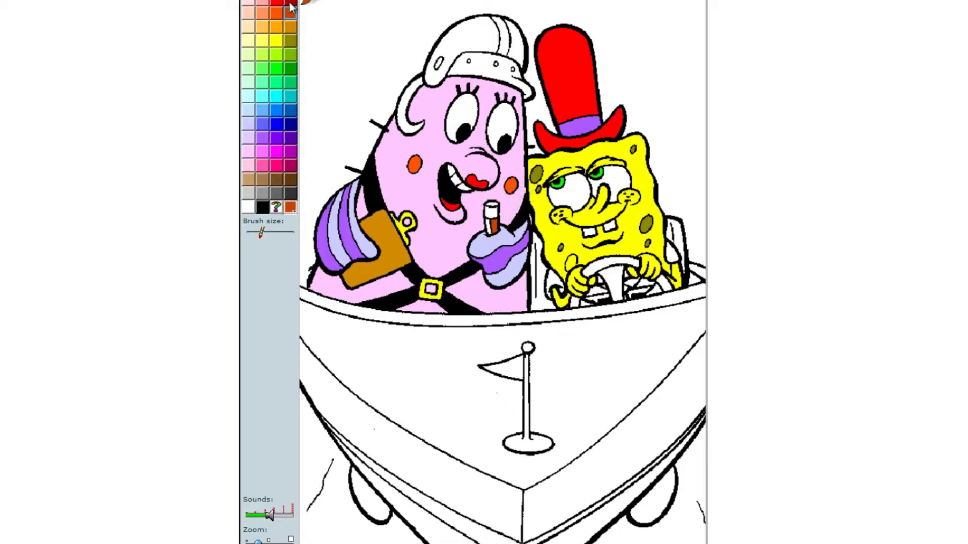
left_click(276, 12)
left_click(490, 225)
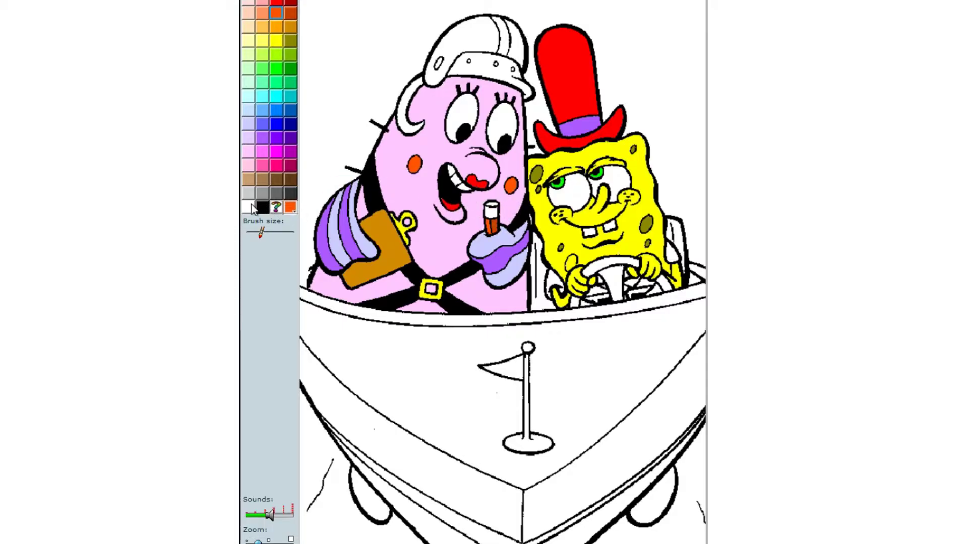
left_click(249, 193)
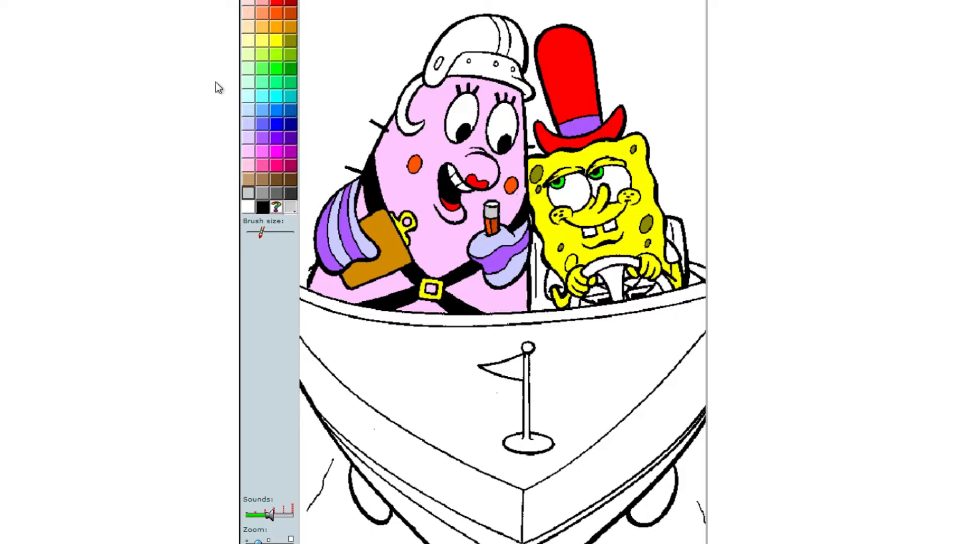
- Color the passenger's curl of hair orange and the helmet's front band and brim light blue
left_click(247, 137)
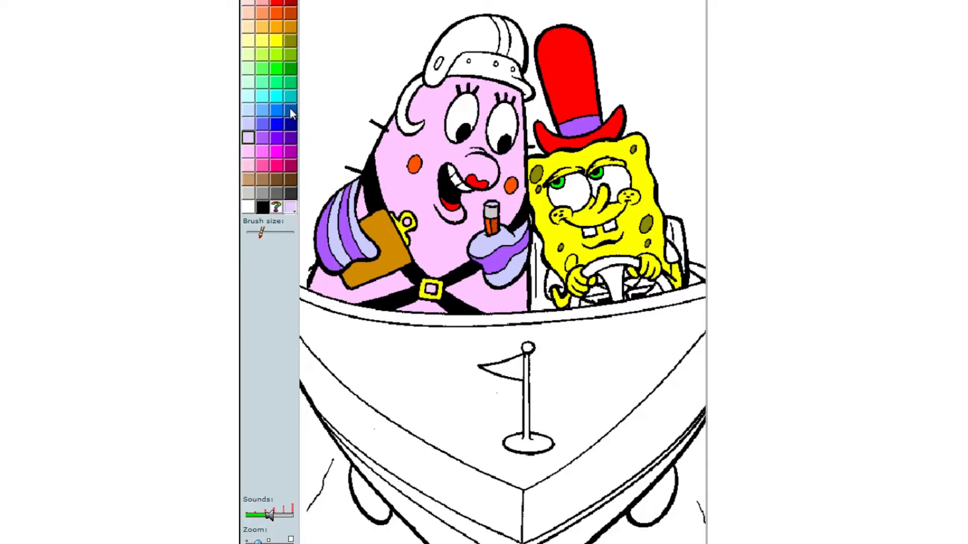
left_click(276, 13)
left_click(408, 108)
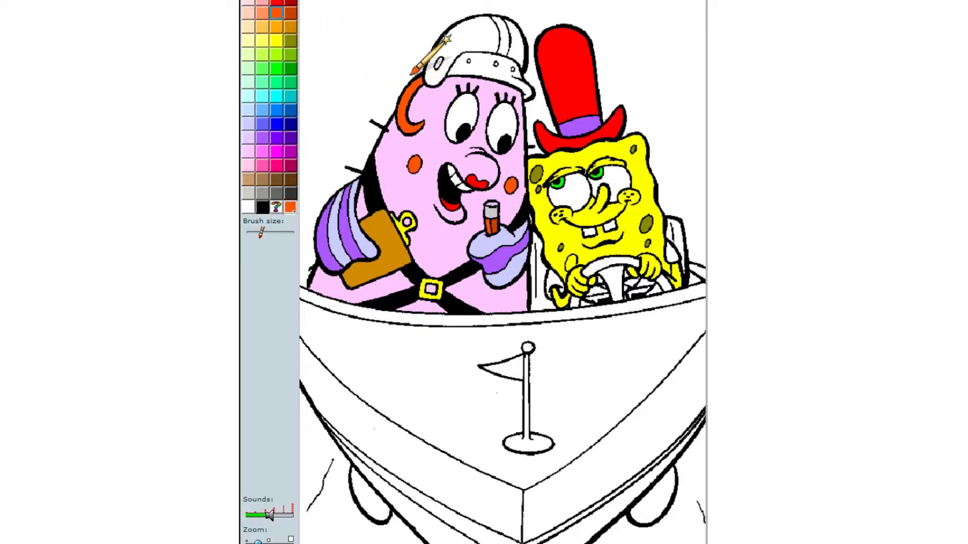
left_click(263, 108)
left_click(460, 49)
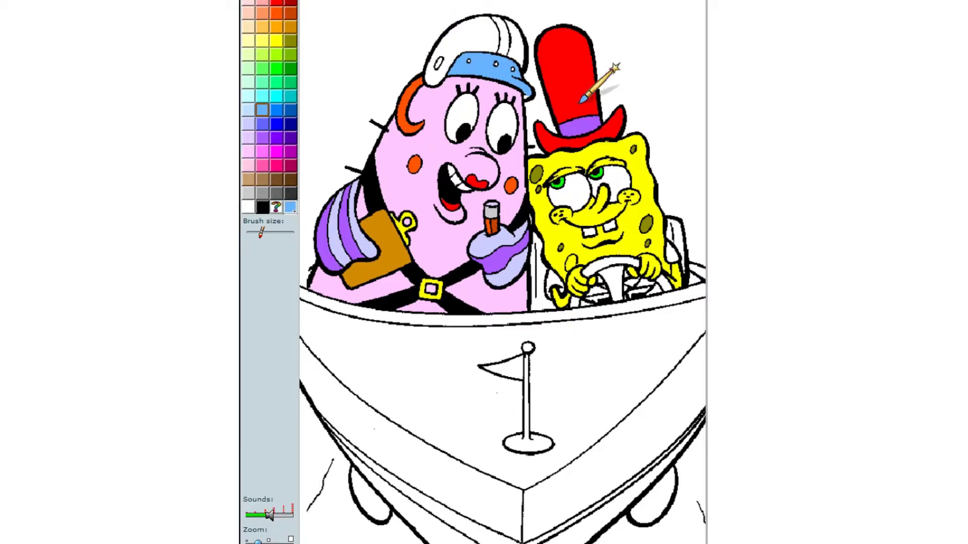
- Paint the helmet's shell red on both sides of the center stripe
left_click(277, 3)
left_click(441, 53)
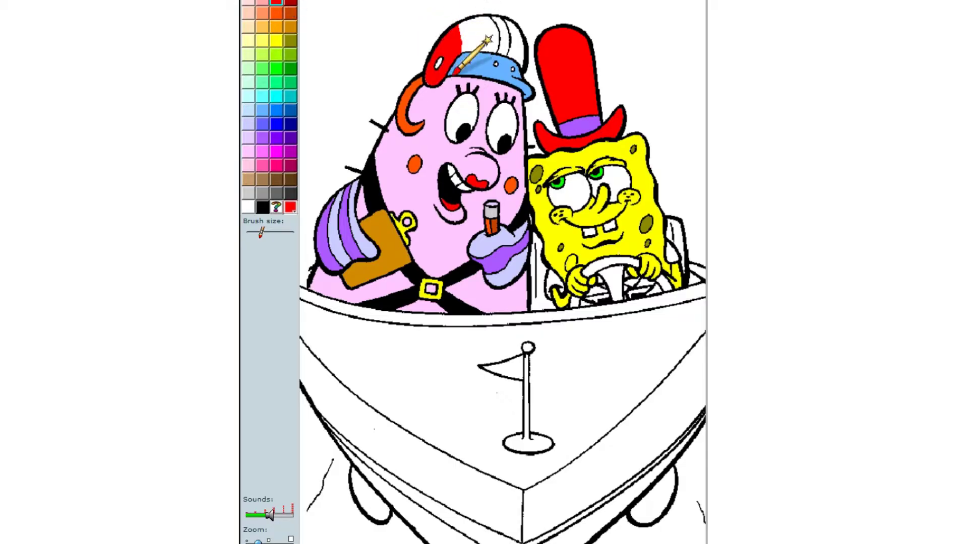
left_click(473, 27)
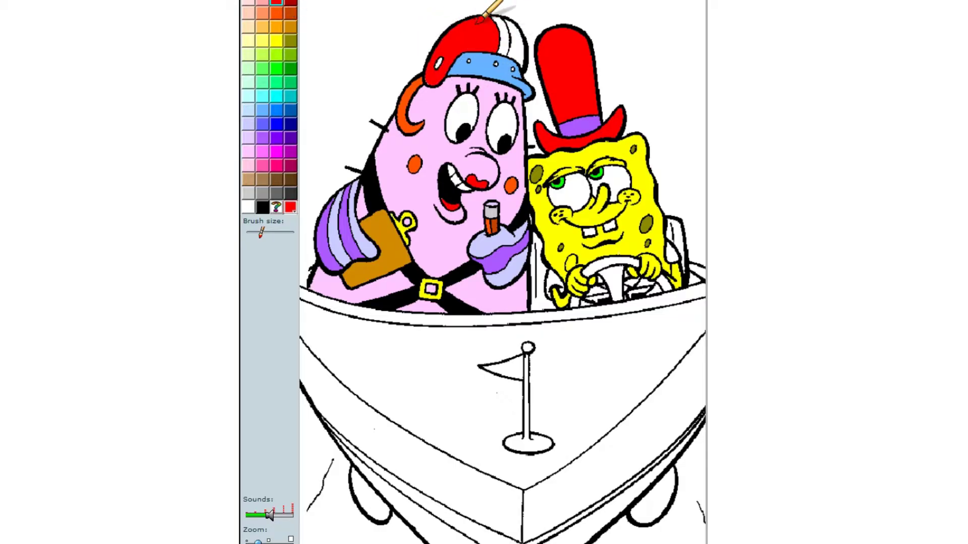
left_click(519, 38)
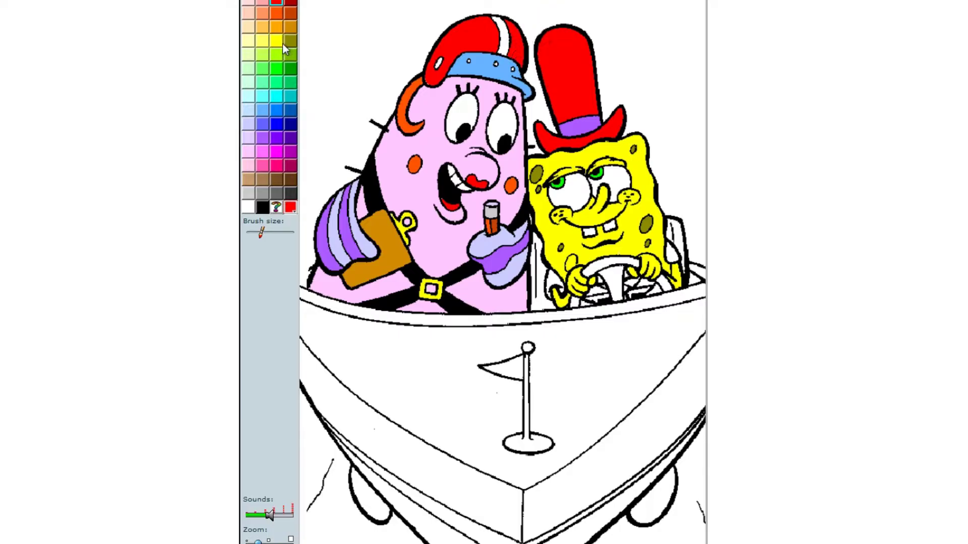
- Color the helmet's center stripe and ear hole bright green
left_click(277, 67)
left_click(498, 29)
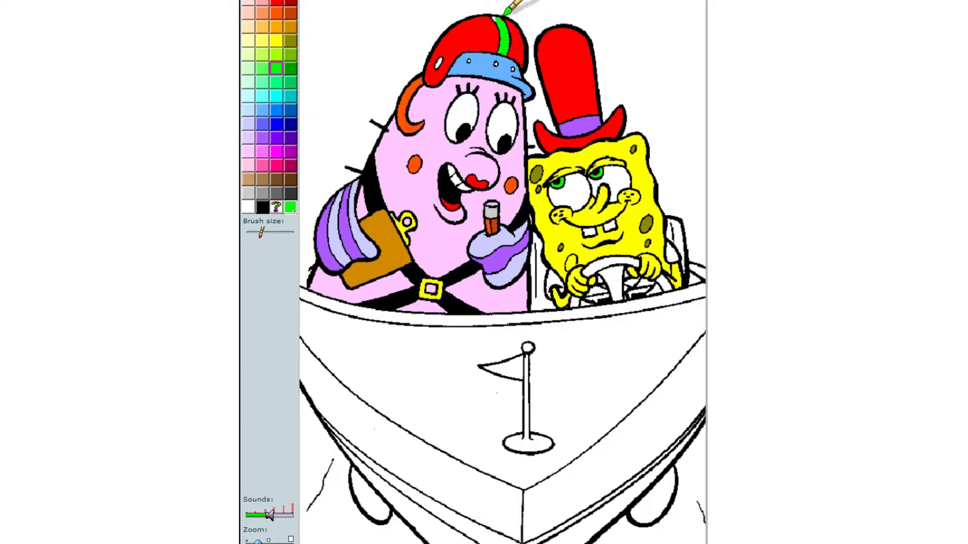
left_click(437, 63)
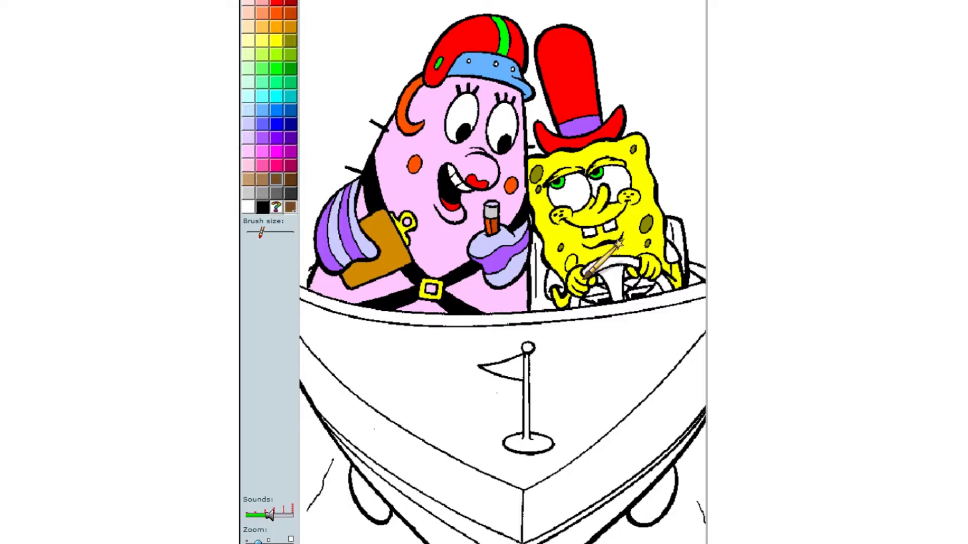
- Color the steering wheel's rim brown and its center column tan
left_click(622, 261)
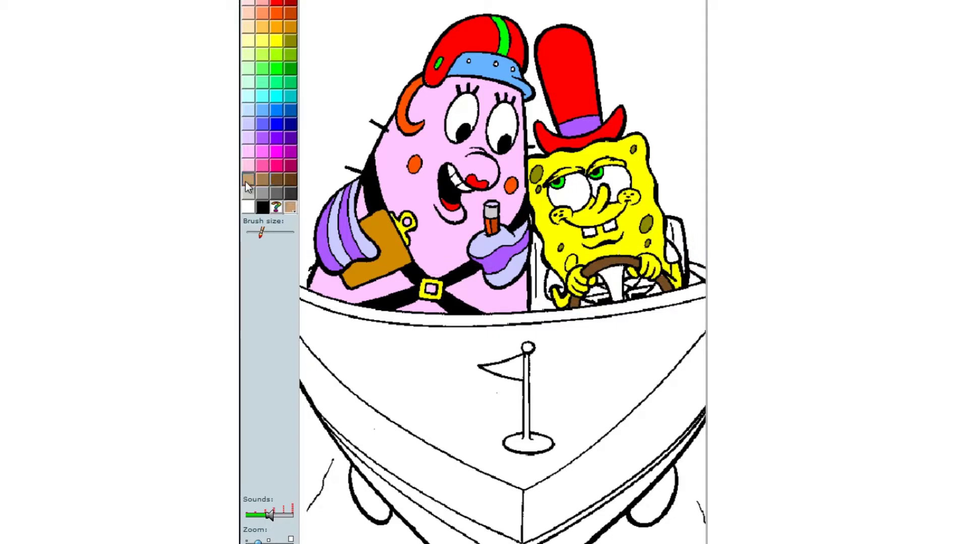
left_click(618, 274)
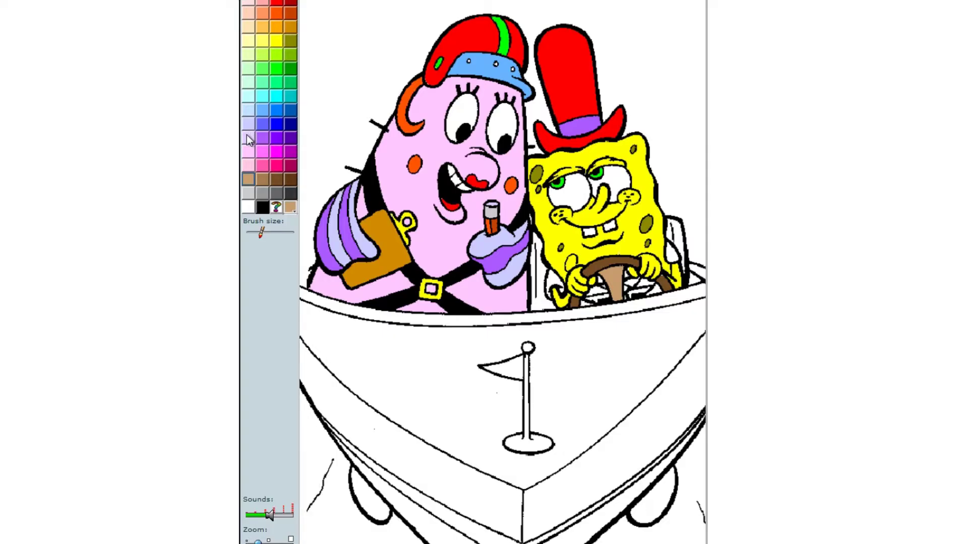
- Color the seat behind SpongeBob pale mint green and the boat's upper rim bright orange
left_click(249, 84)
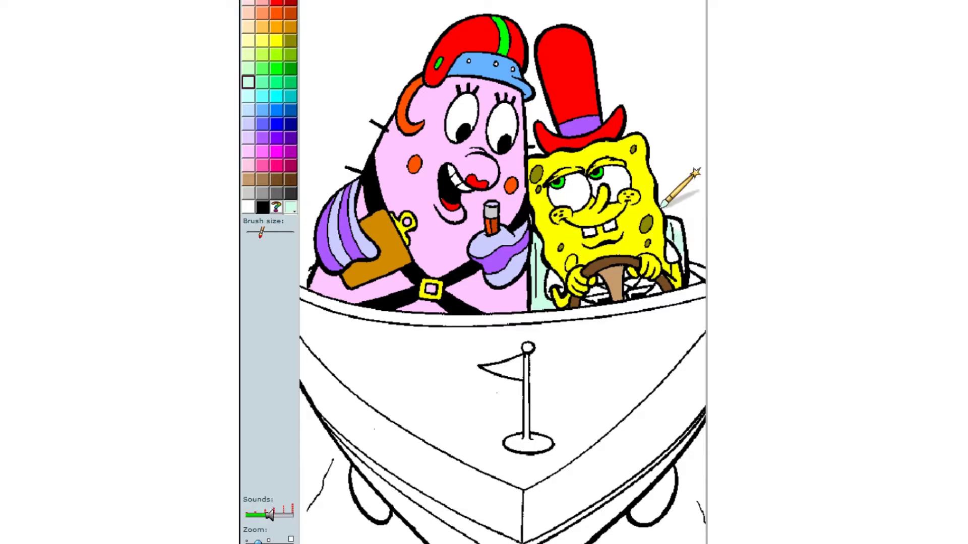
left_click(676, 237)
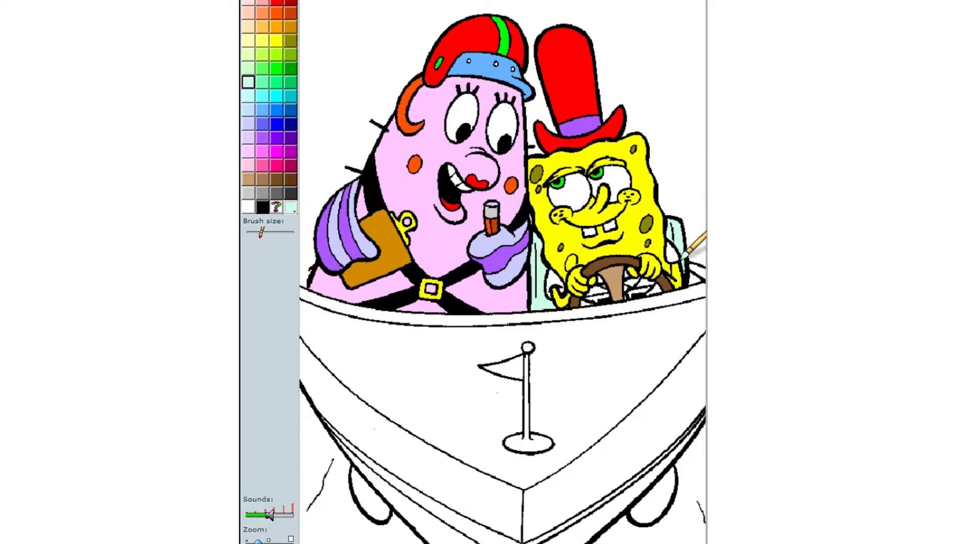
left_click(275, 13)
left_click(494, 318)
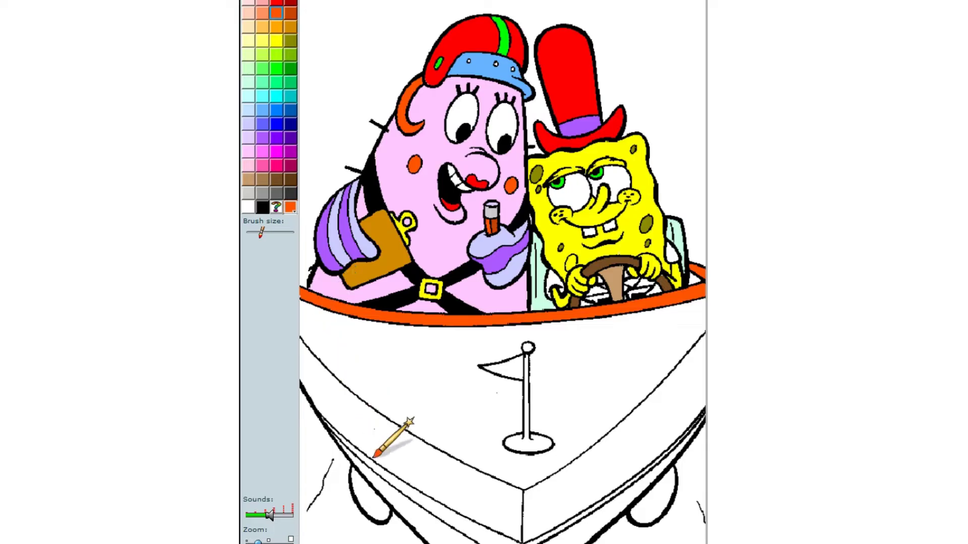
- Paint the thin trim stripe along both sides of the hull bright orange and the hull's underside light salmon orange
left_click_drag(500, 540, 416, 495)
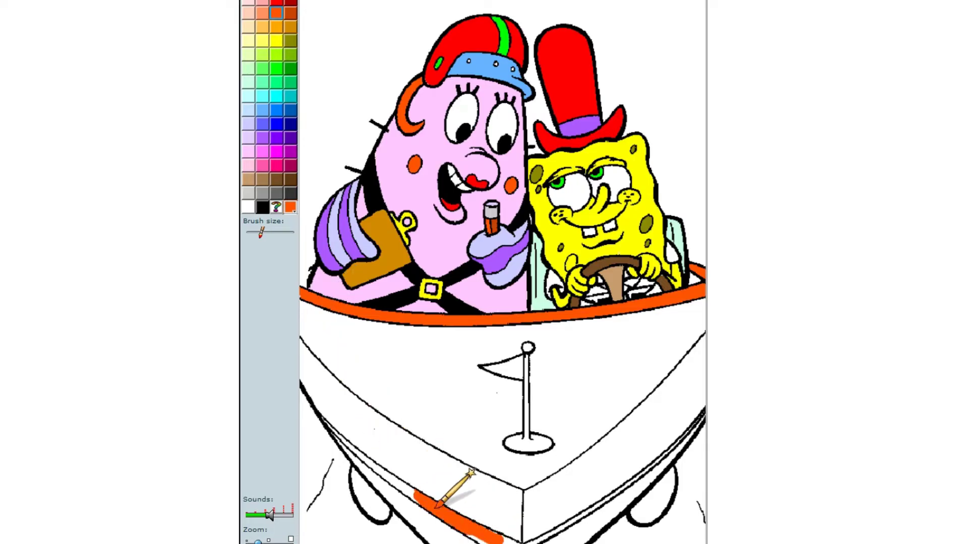
mouse_move(327, 424)
left_mouse_down()
mouse_move(504, 543)
mouse_move(618, 489)
mouse_move(699, 408)
left_mouse_up()
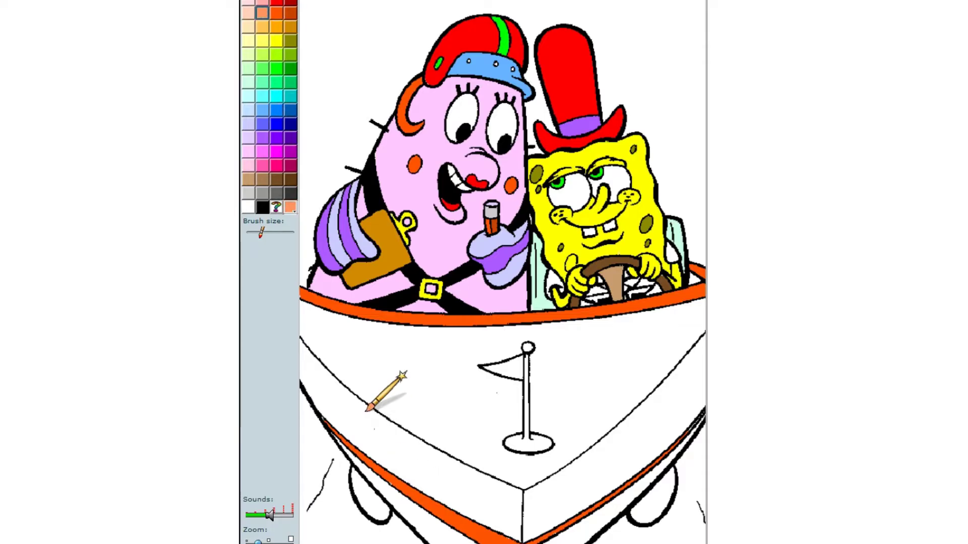
mouse_move(422, 524)
left_mouse_down()
mouse_move(391, 479)
mouse_move(354, 456)
left_mouse_up()
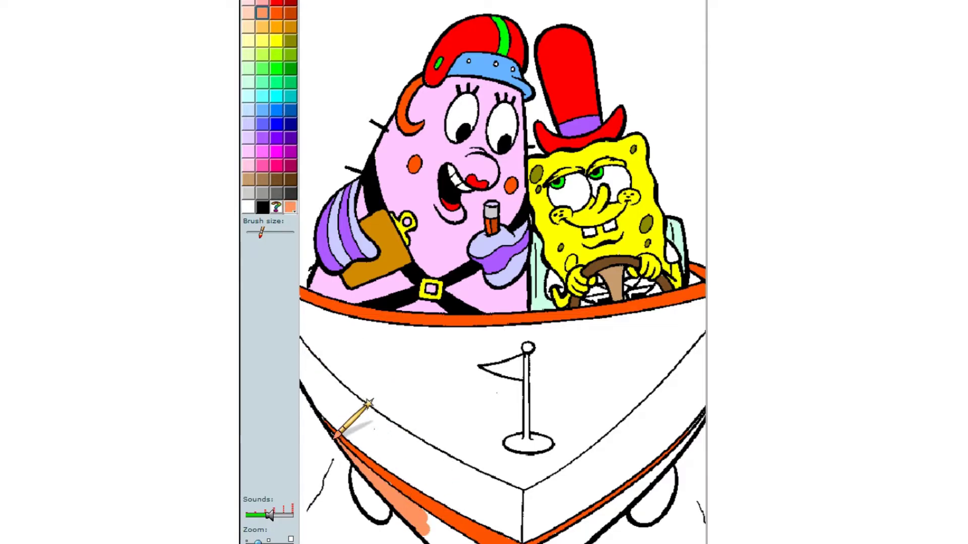
mouse_move(428, 521)
left_mouse_down()
mouse_move(454, 542)
mouse_move(441, 537)
left_mouse_up()
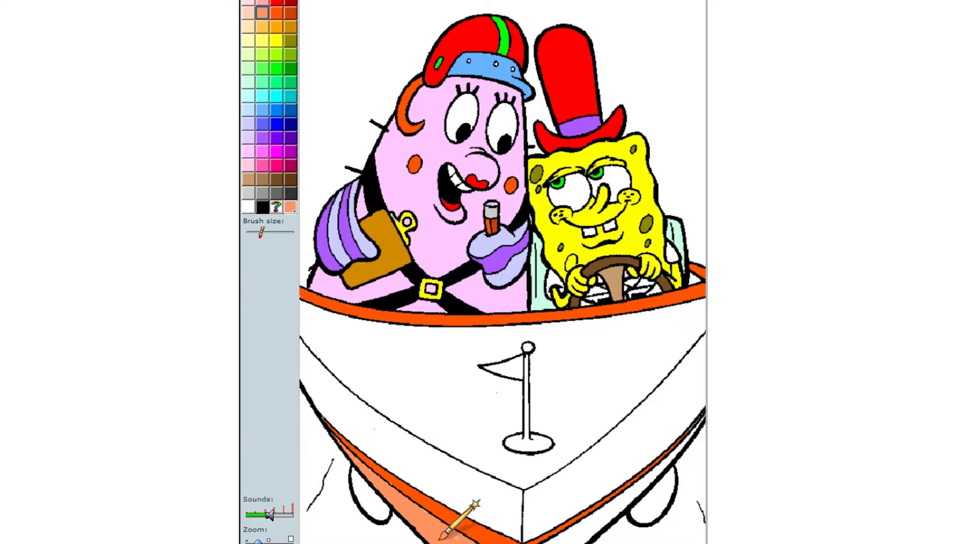
mouse_move(560, 542)
left_mouse_down()
mouse_move(650, 486)
mouse_move(600, 522)
mouse_move(565, 513)
mouse_move(605, 519)
mouse_move(676, 454)
mouse_move(590, 509)
mouse_move(685, 466)
left_mouse_up()
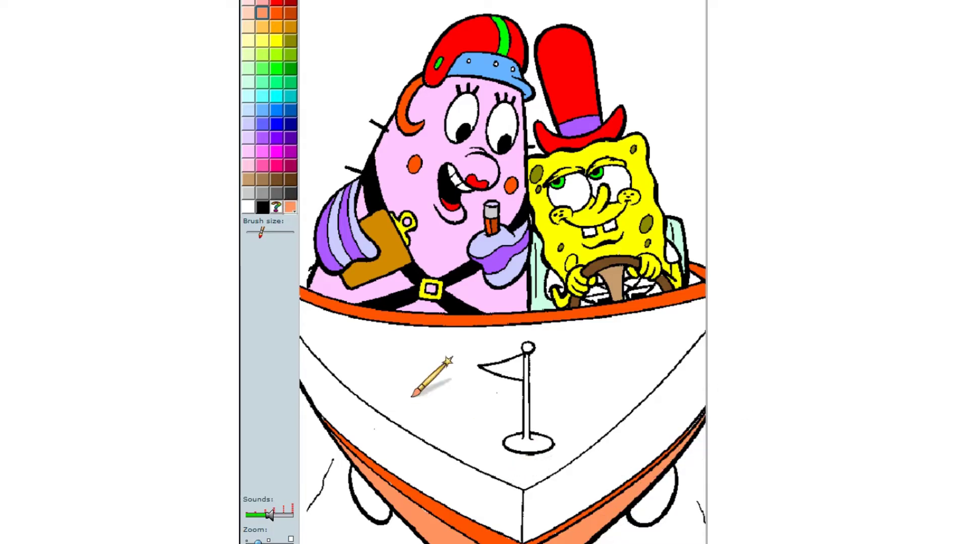
- Color the bow flag red and its pole, ball top and oval base yellow
left_click(279, 4)
left_click(506, 366)
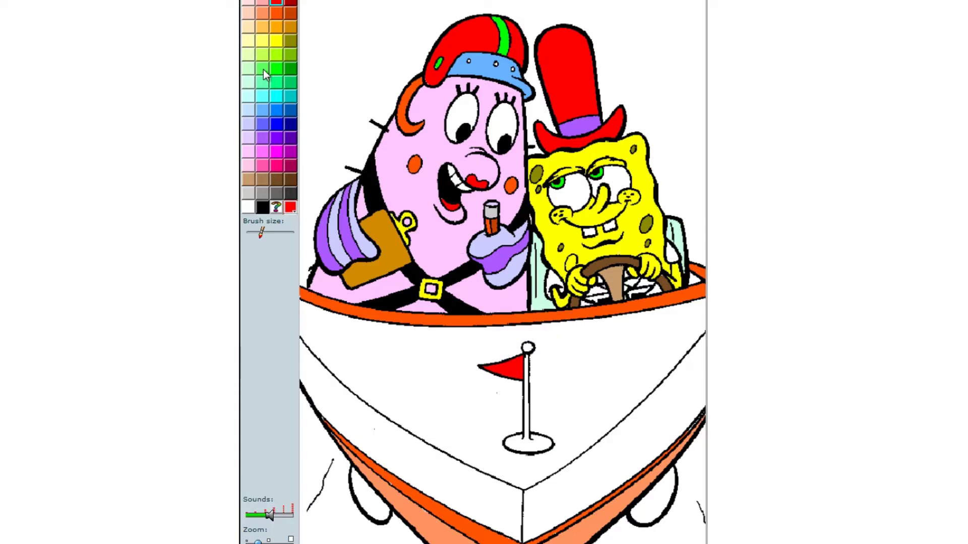
left_click(274, 42)
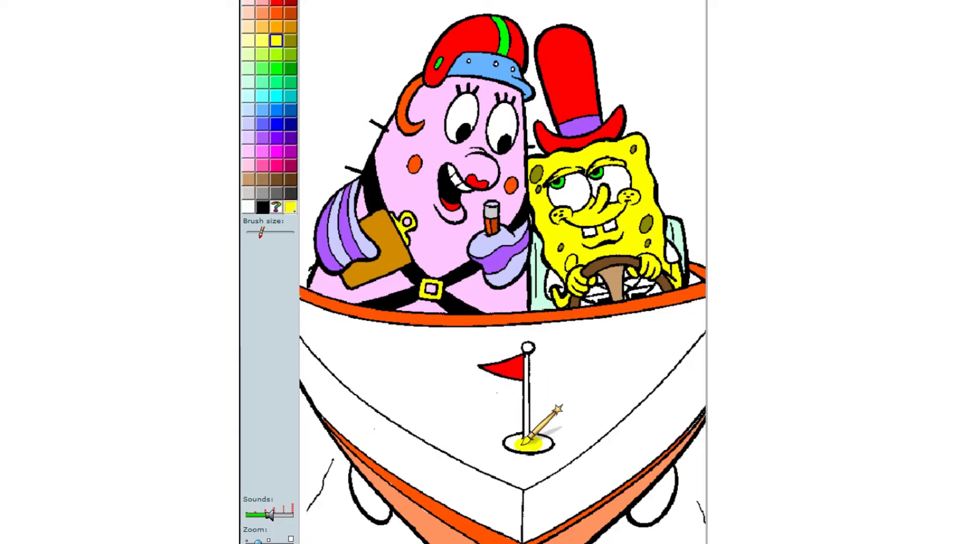
left_click(524, 443)
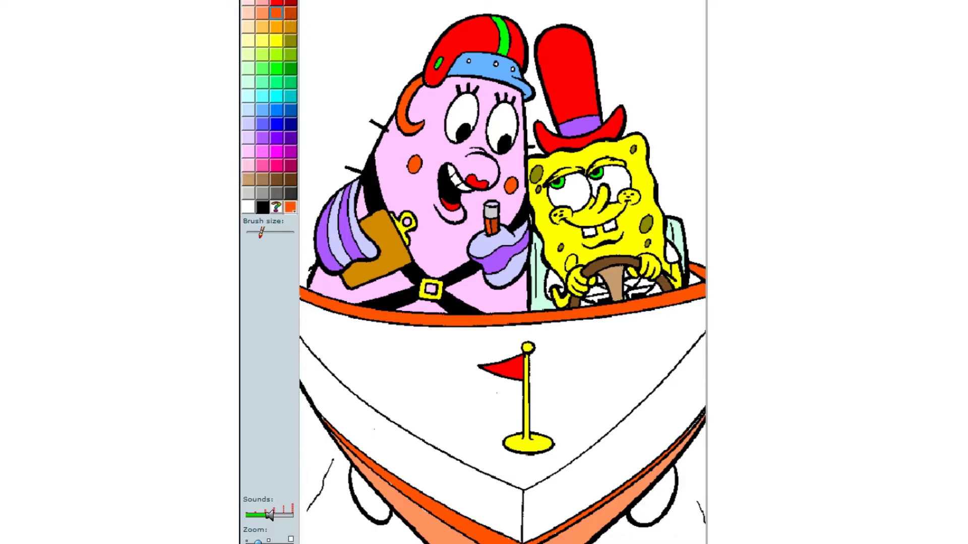
- Paint the wide band around the bow dark orange on the passenger's side and golden brown on SpongeBob's side
left_click_drag(358, 421, 341, 383)
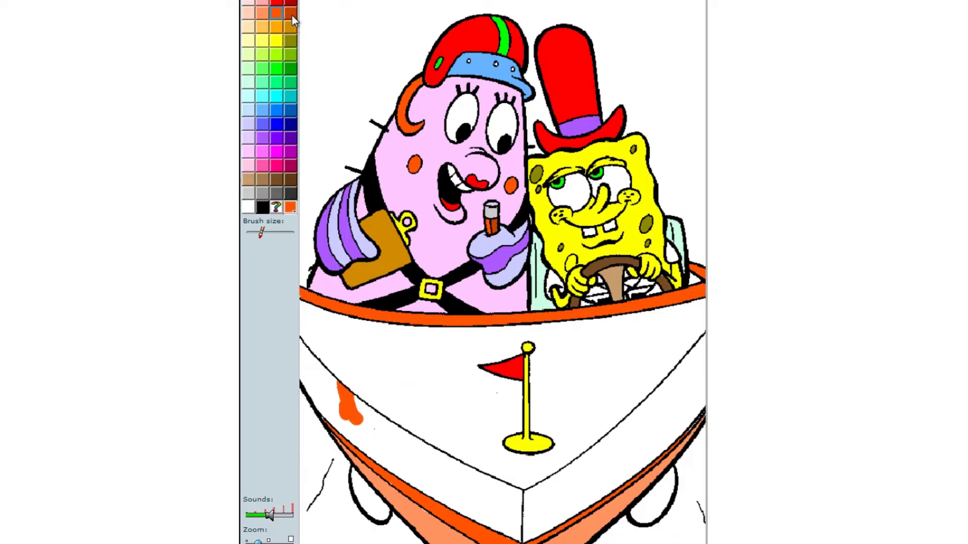
mouse_move(388, 434)
left_mouse_down()
mouse_move(358, 350)
mouse_move(323, 388)
mouse_move(388, 425)
mouse_move(374, 393)
mouse_move(387, 381)
mouse_move(422, 400)
mouse_move(425, 389)
mouse_move(461, 494)
mouse_move(512, 528)
mouse_move(504, 542)
mouse_move(519, 529)
left_mouse_up()
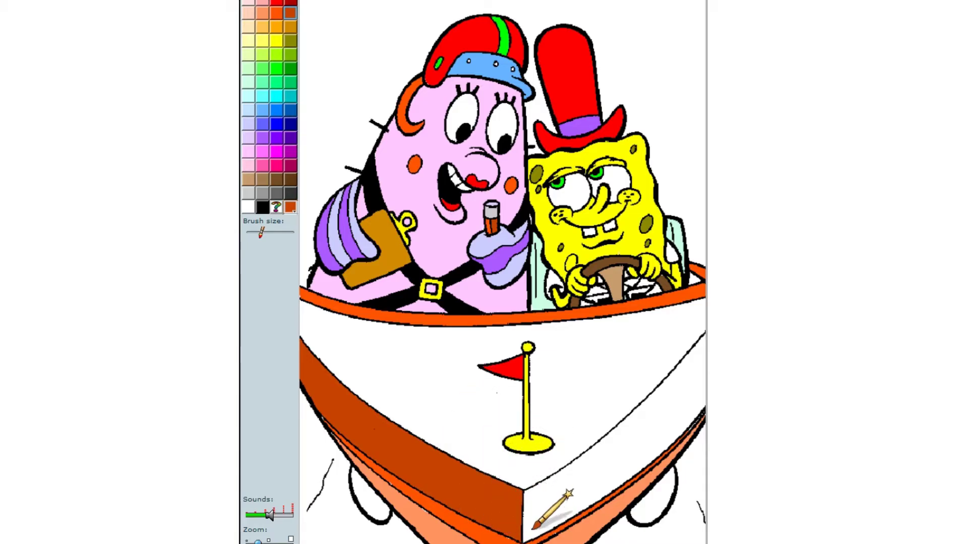
left_click(276, 14)
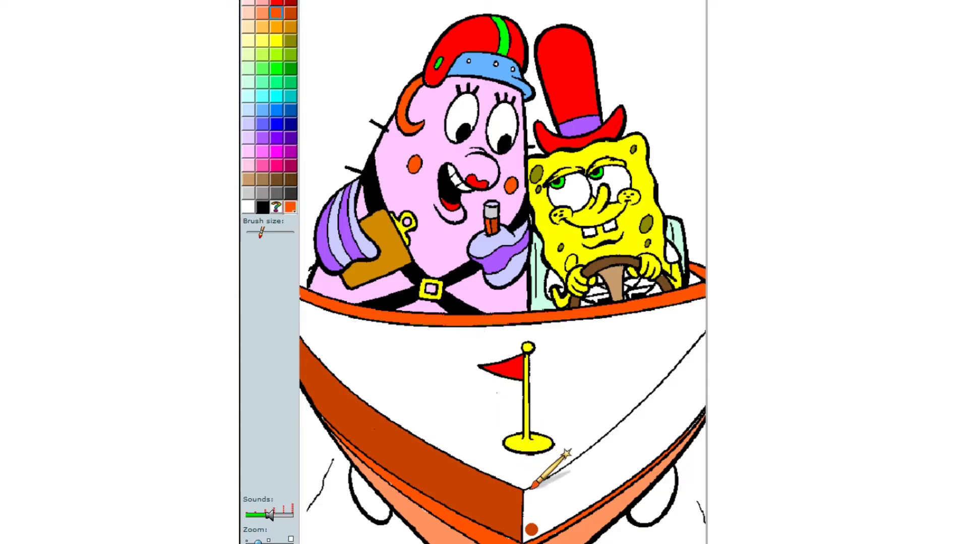
left_click(289, 28)
mouse_move(529, 534)
left_mouse_down()
mouse_move(554, 504)
mouse_move(546, 502)
mouse_move(571, 500)
mouse_move(563, 519)
mouse_move(606, 509)
mouse_move(593, 517)
mouse_move(628, 521)
mouse_move(651, 484)
mouse_move(655, 499)
mouse_move(642, 473)
left_mouse_up()
mouse_move(676, 440)
left_mouse_down()
mouse_move(678, 393)
mouse_move(690, 438)
mouse_move(693, 399)
mouse_move(703, 484)
mouse_move(702, 348)
left_mouse_up()
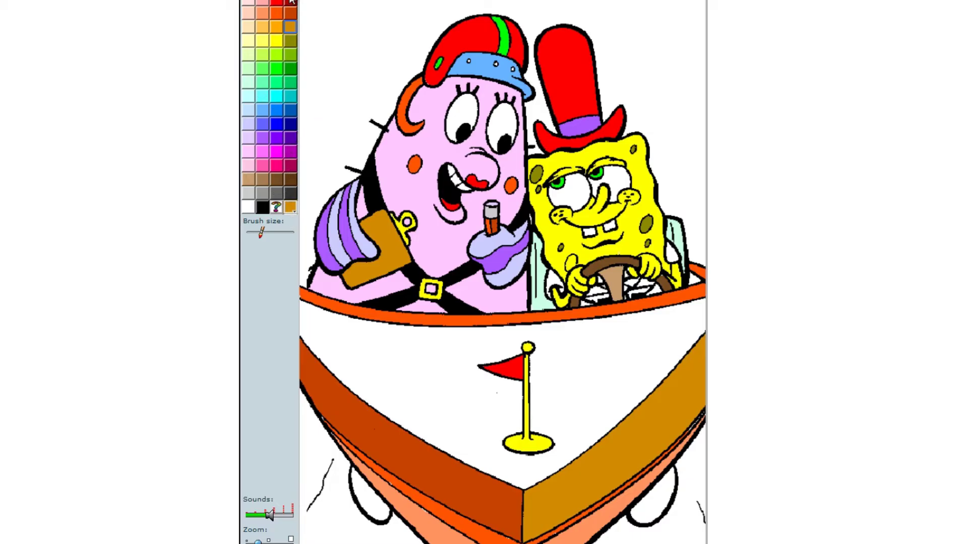
- Color the two rounded shapes under the hull dark red and the boat's large front deck light orange
left_click(380, 509)
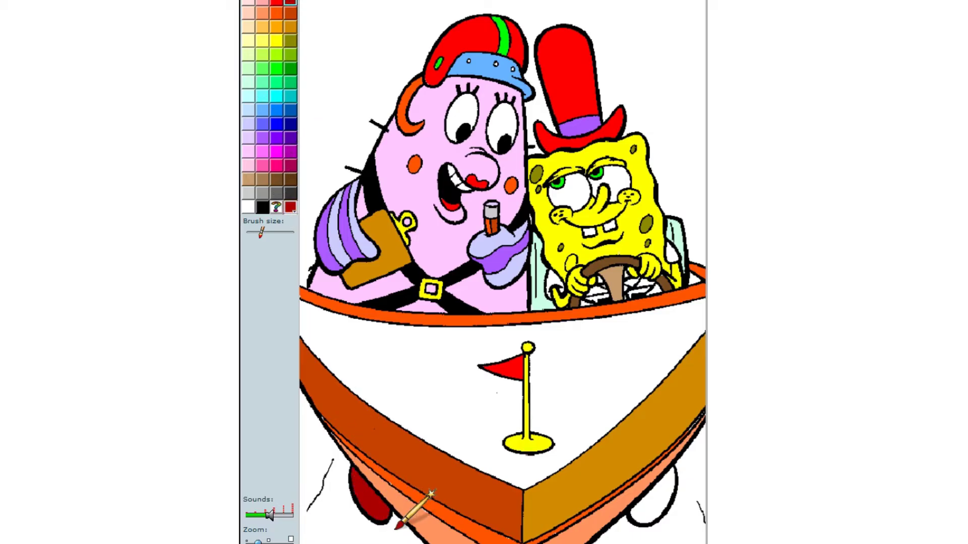
left_click(668, 491)
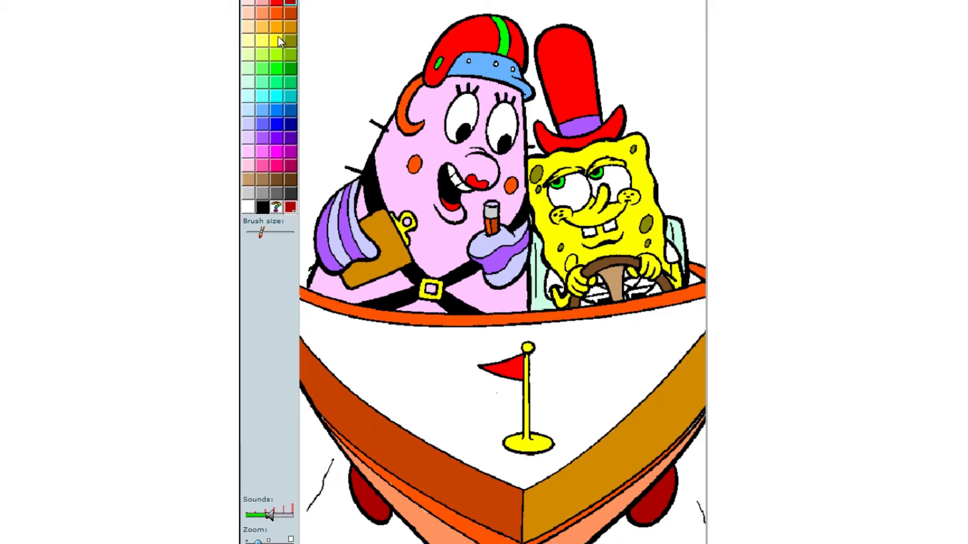
left_click(429, 367)
mouse_move(305, 336)
left_mouse_down()
mouse_move(311, 308)
mouse_move(335, 392)
mouse_move(363, 335)
mouse_move(388, 432)
mouse_move(373, 464)
mouse_move(375, 440)
mouse_move(403, 438)
mouse_move(393, 473)
mouse_move(421, 481)
mouse_move(444, 437)
mouse_move(491, 489)
mouse_move(504, 330)
mouse_move(525, 393)
mouse_move(517, 383)
mouse_move(496, 507)
mouse_move(483, 438)
mouse_move(538, 539)
mouse_move(544, 516)
mouse_move(520, 508)
mouse_move(524, 456)
mouse_move(558, 454)
mouse_move(551, 343)
left_mouse_up()
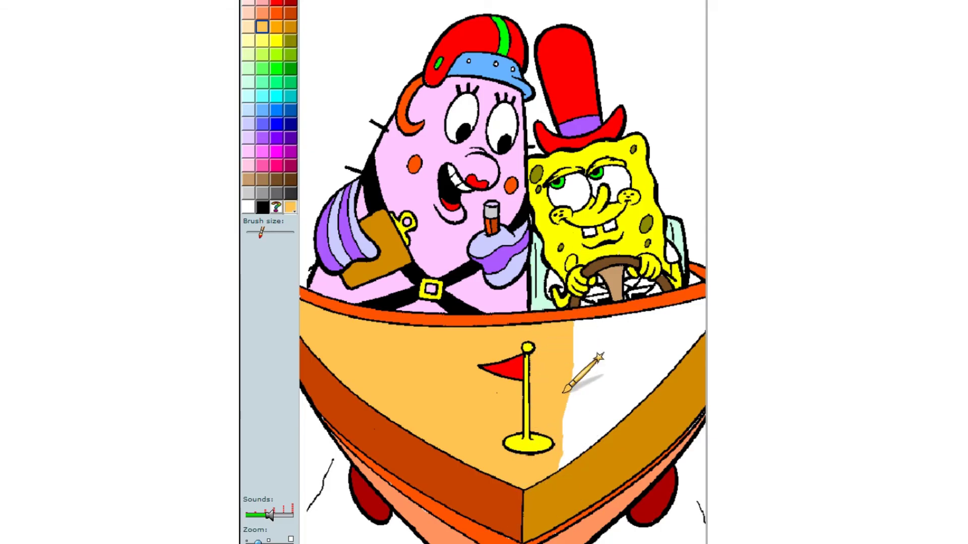
mouse_move(571, 498)
left_mouse_down()
mouse_move(575, 353)
mouse_move(586, 471)
mouse_move(619, 440)
mouse_move(650, 353)
mouse_move(643, 328)
mouse_move(668, 272)
mouse_move(665, 353)
mouse_move(704, 276)
left_mouse_up()
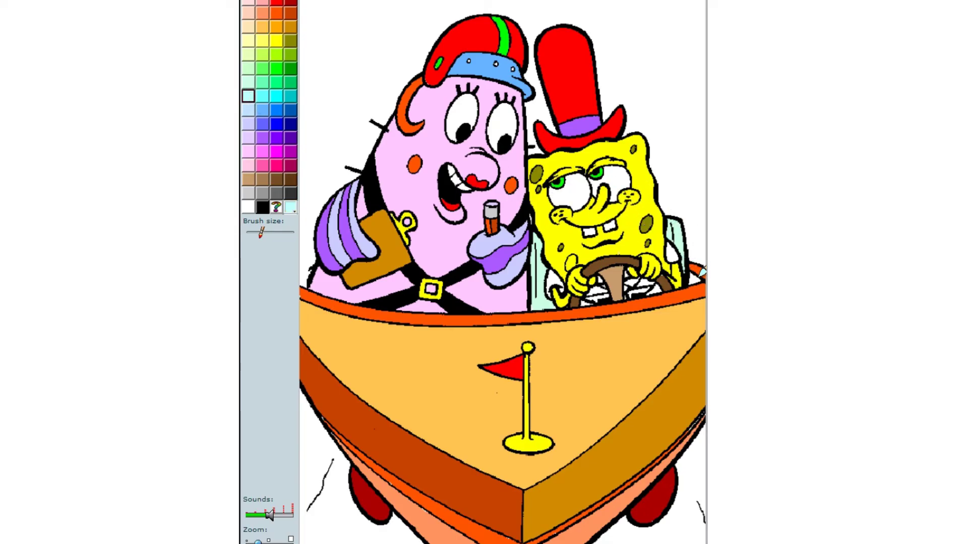
- Color the boat's interior beside SpongeBob lavender and fill the background around the boat and characters teal
left_click(249, 123)
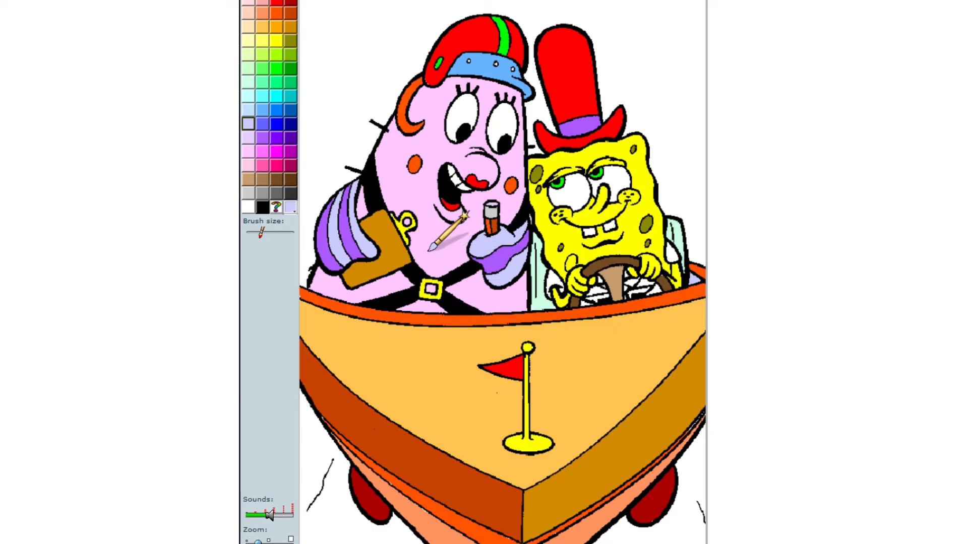
left_click(290, 95)
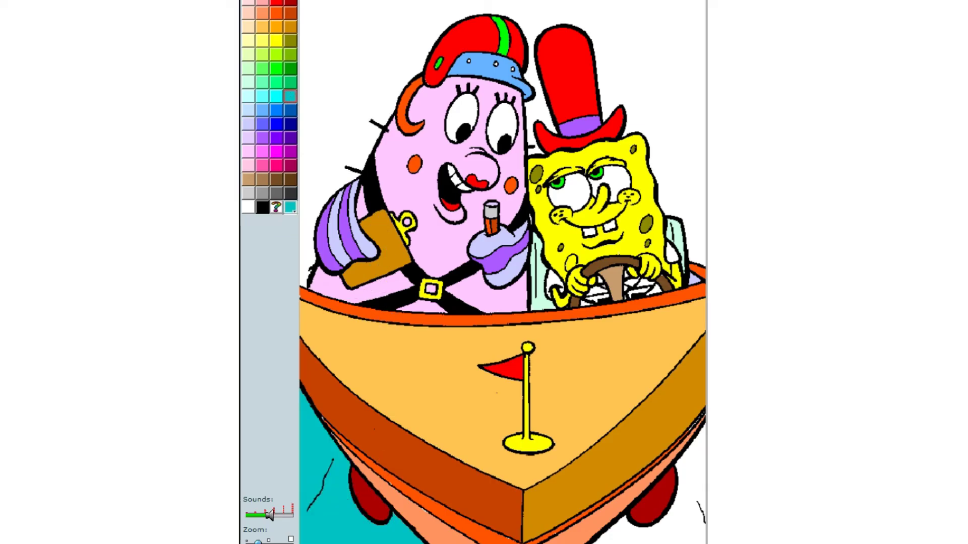
left_click(585, 70)
left_click(685, 504)
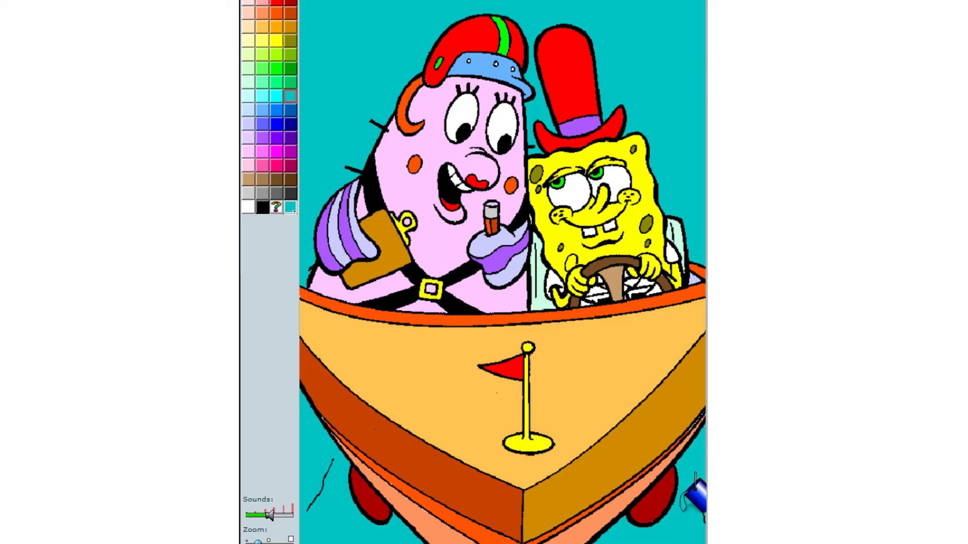